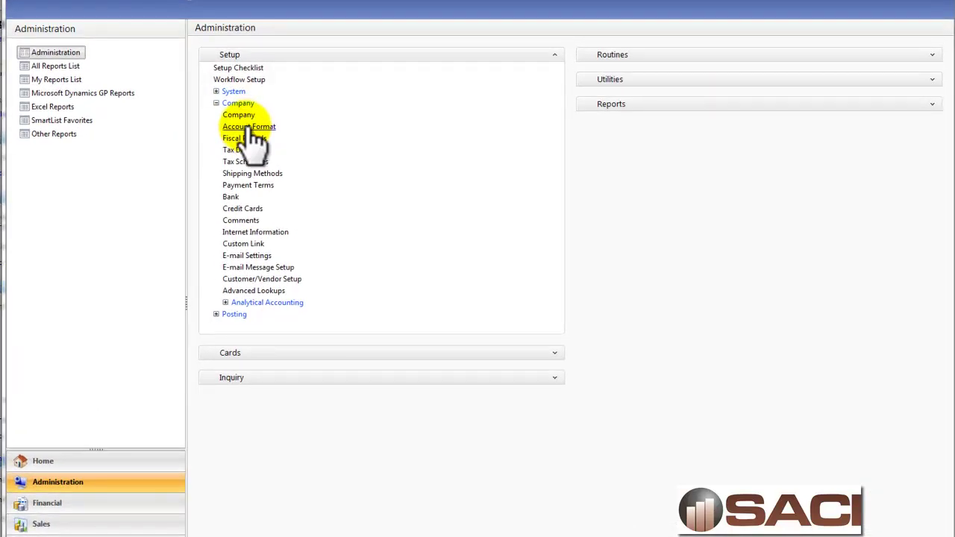
# Review the company's account format: account length, segments, main segment and separator
pyautogui.click(249, 127)
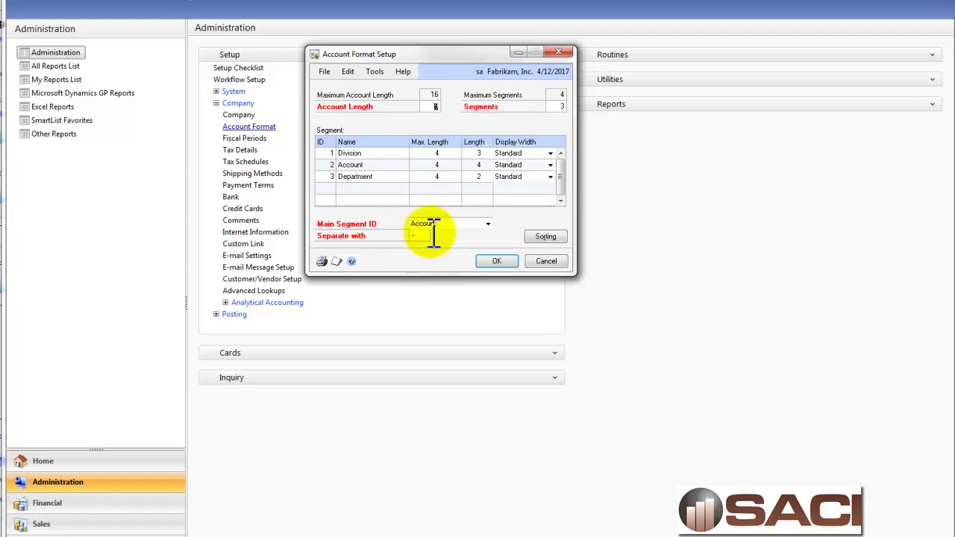
pyautogui.click(496, 260)
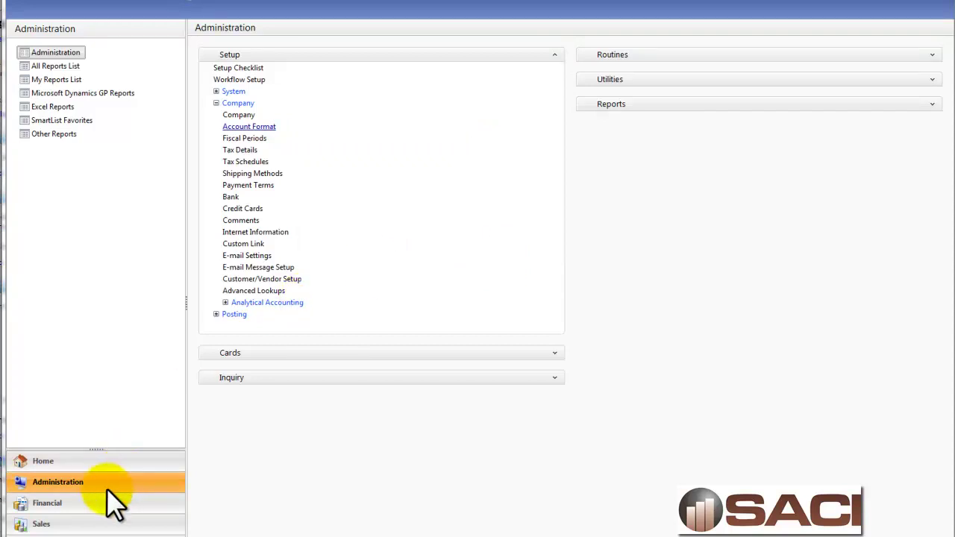
# Look up the existing numbers of the Division segment in the financial Account Segment Setup, and close the window
pyautogui.click(85, 512)
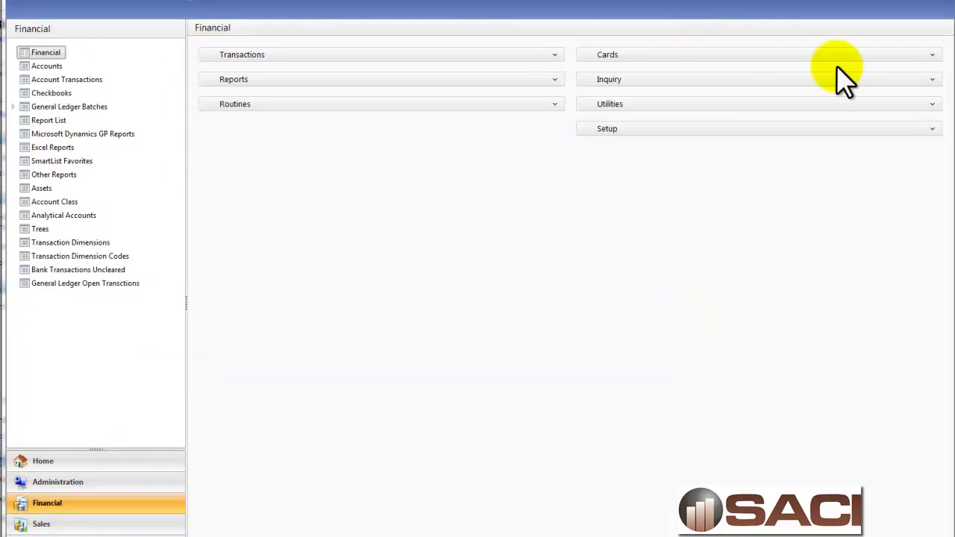
pyautogui.click(932, 129)
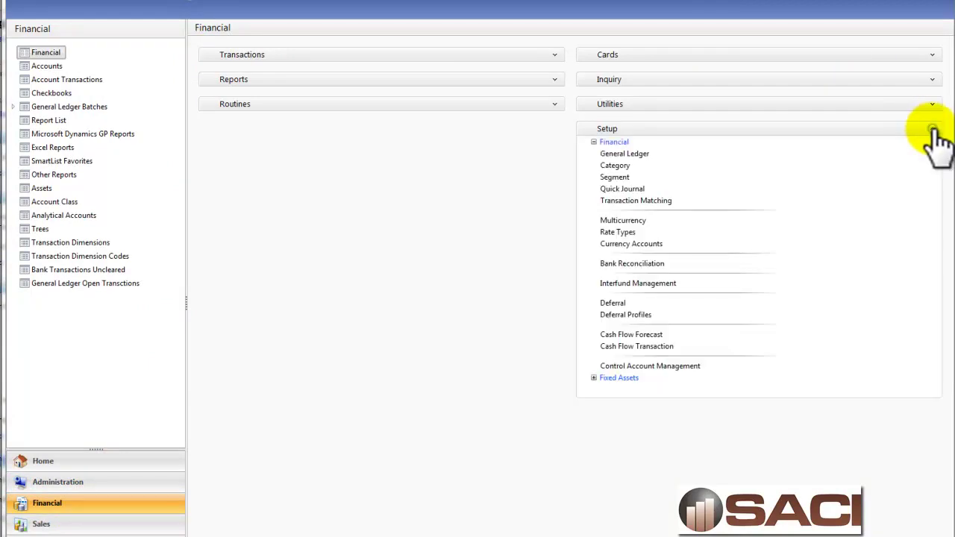
pyautogui.click(616, 179)
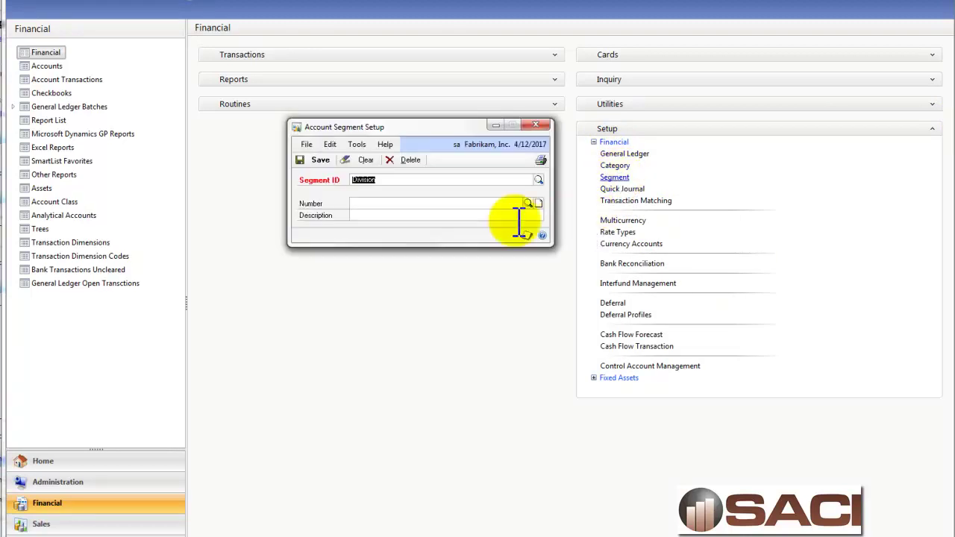
pyautogui.click(528, 203)
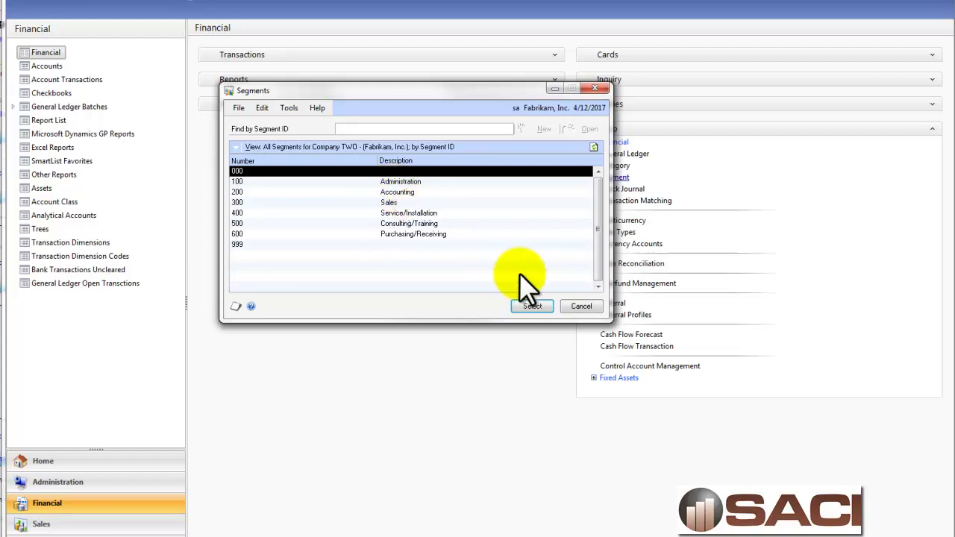
pyautogui.click(591, 309)
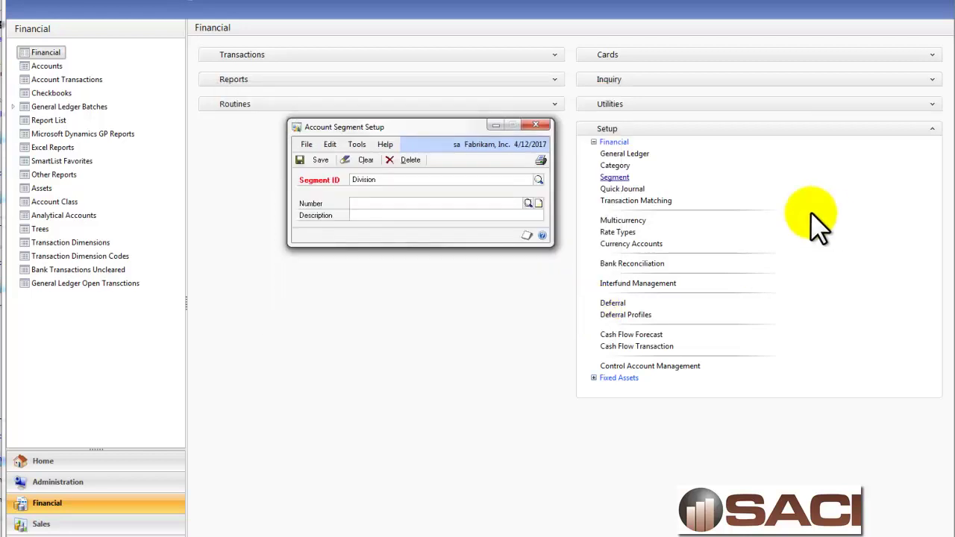
pyautogui.click(537, 124)
# Search the general ledger account list by description for "bank" from Account Maintenance, and close it without selecting an account
pyautogui.click(932, 128)
pyautogui.click(932, 55)
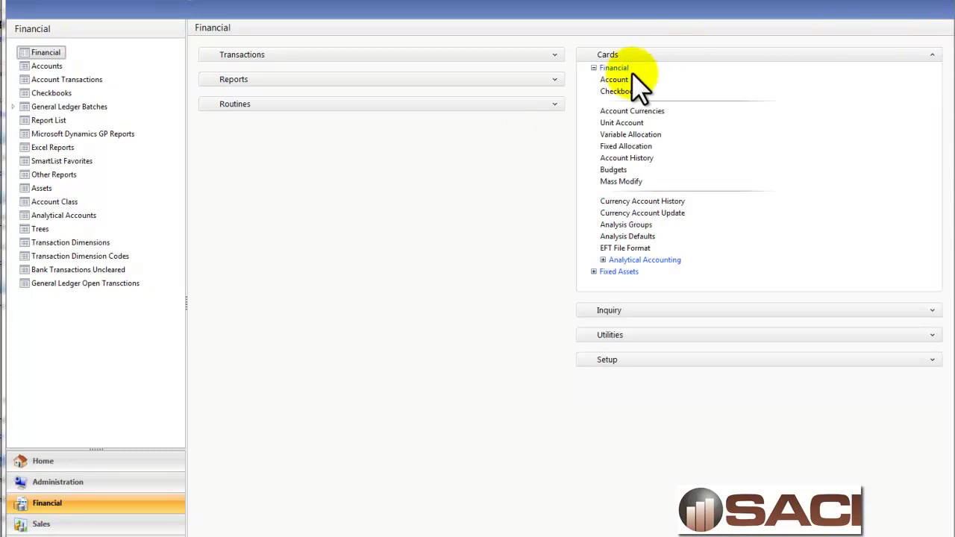
pyautogui.click(614, 79)
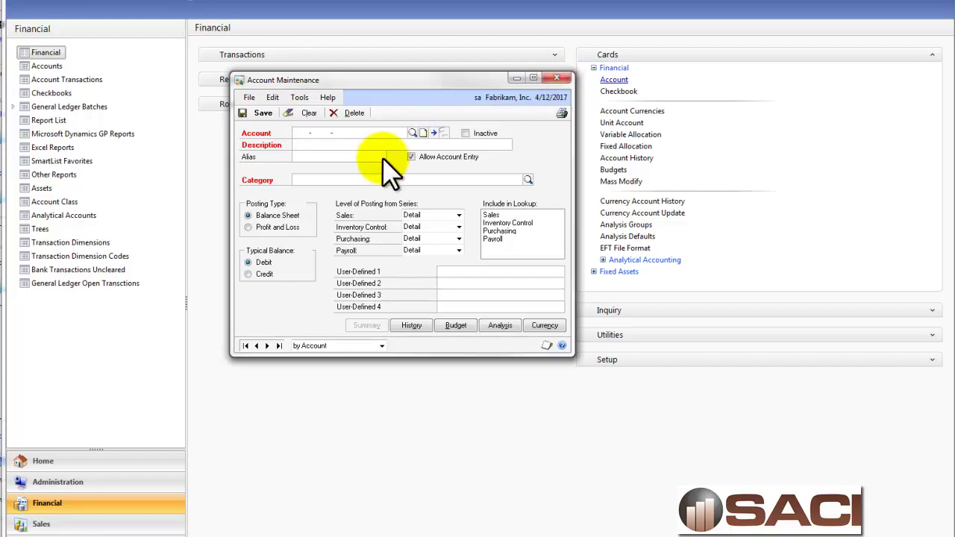
pyautogui.click(412, 133)
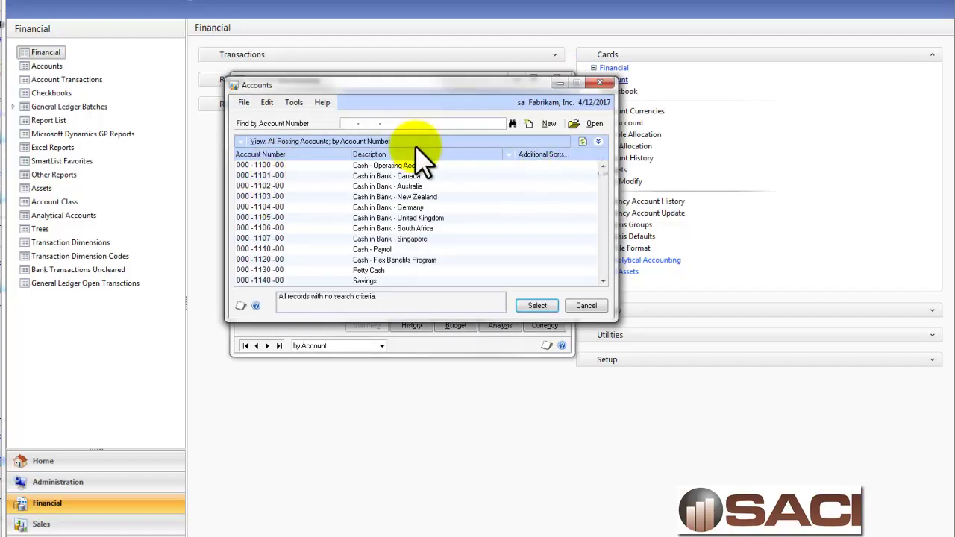
pyautogui.click(384, 155)
pyautogui.click(360, 123)
pyautogui.write('bank')
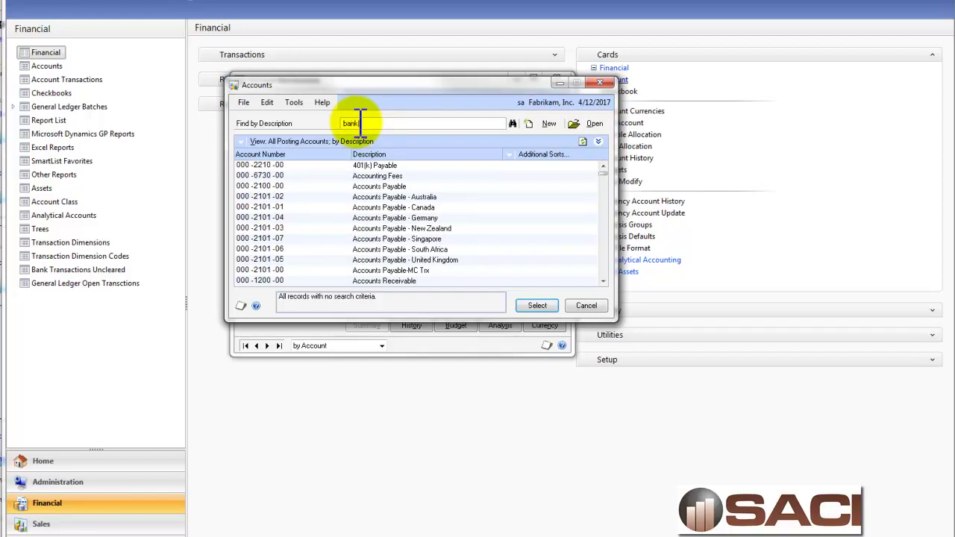
pyautogui.press('Return')
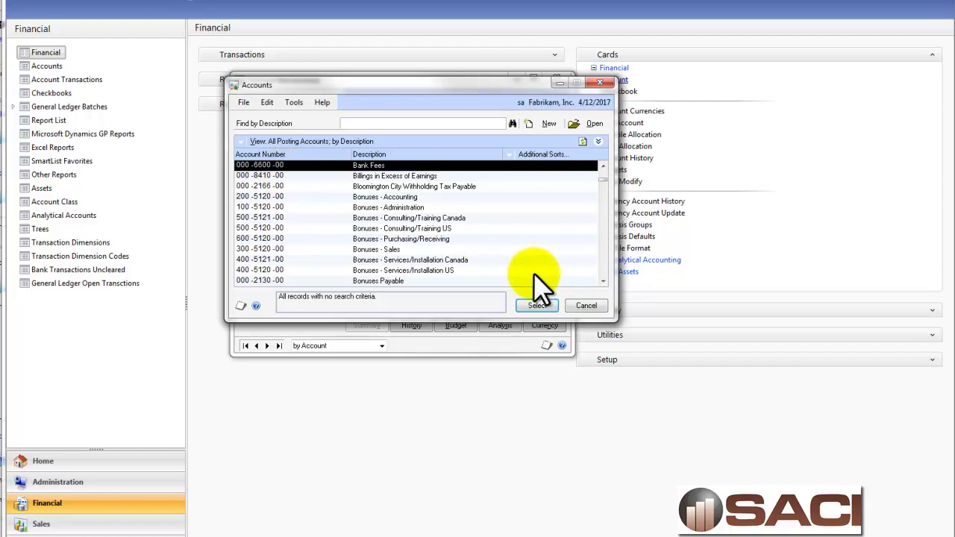
pyautogui.click(588, 306)
pyautogui.click(556, 78)
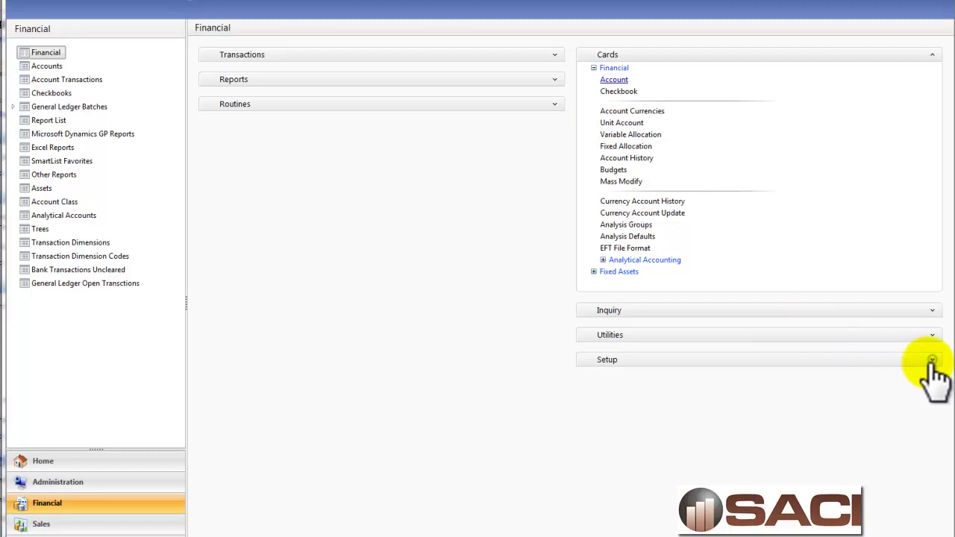
# Add number 6600 with the description "Bank Fees" to the Account segment, save it and close the segment setup
pyautogui.click(932, 360)
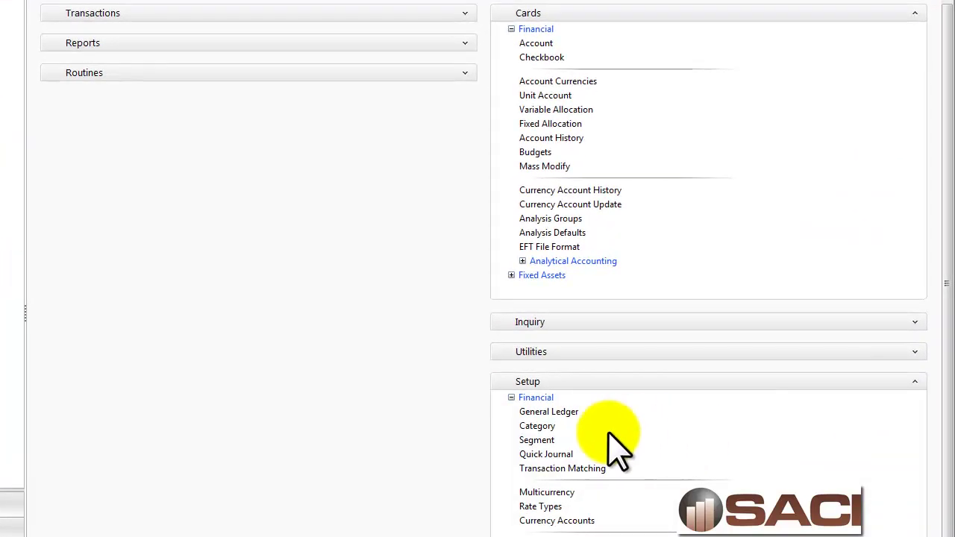
pyautogui.click(534, 440)
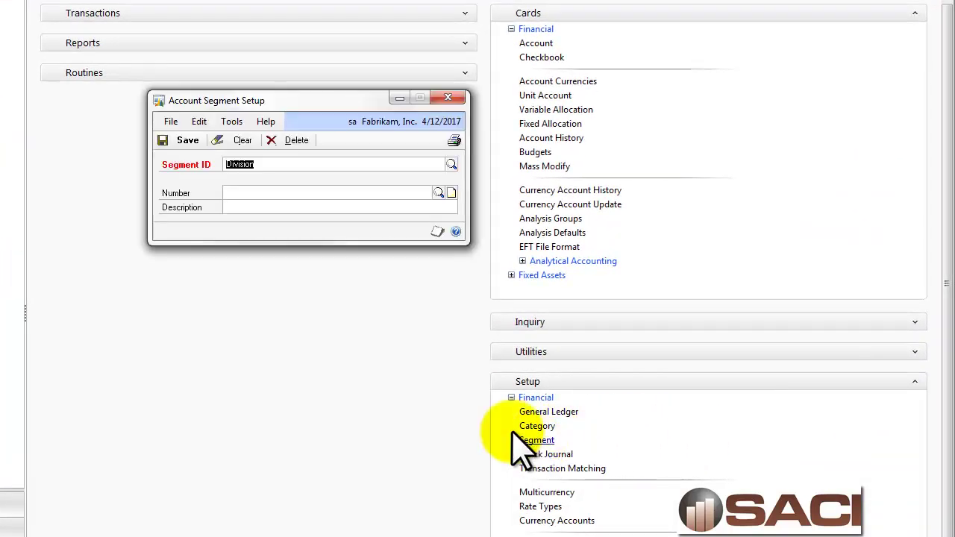
pyautogui.click(451, 163)
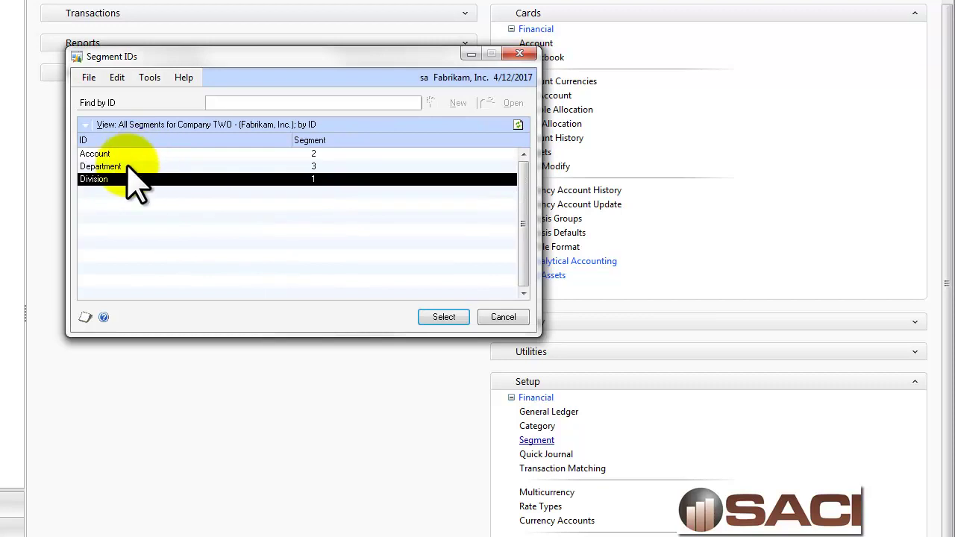
pyautogui.doubleClick(105, 154)
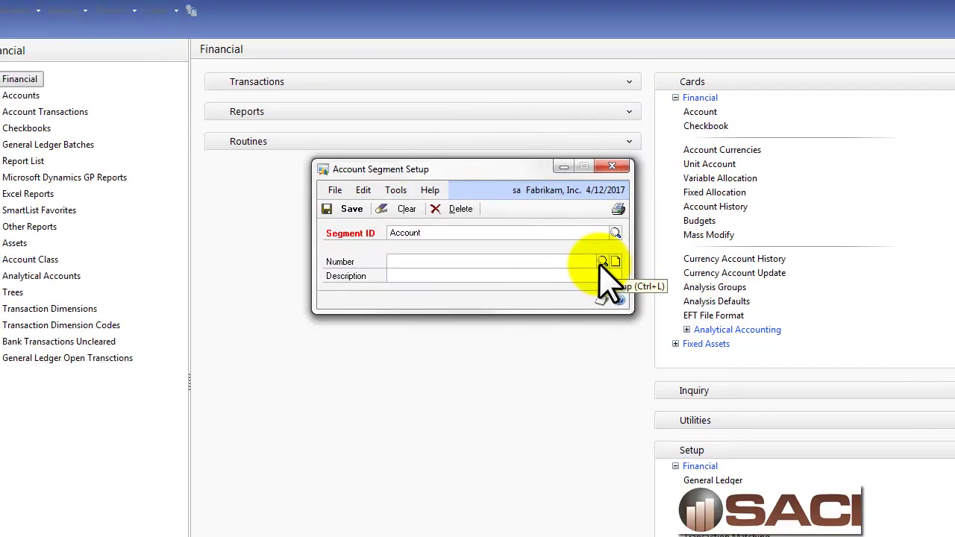
pyautogui.write('6600')
pyautogui.press('Tab')
pyautogui.write('Ba')
pyautogui.write('nk Fees')
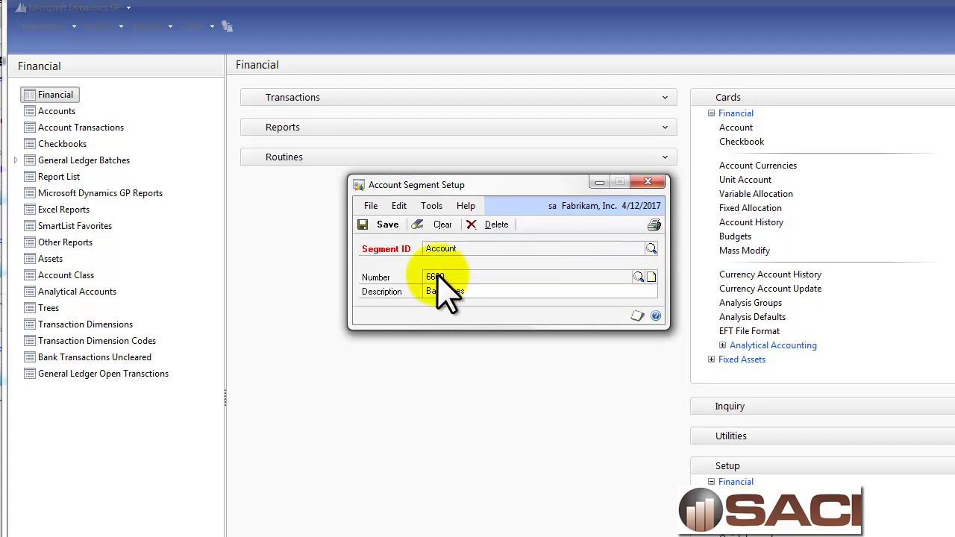
pyautogui.click(373, 225)
pyautogui.click(647, 181)
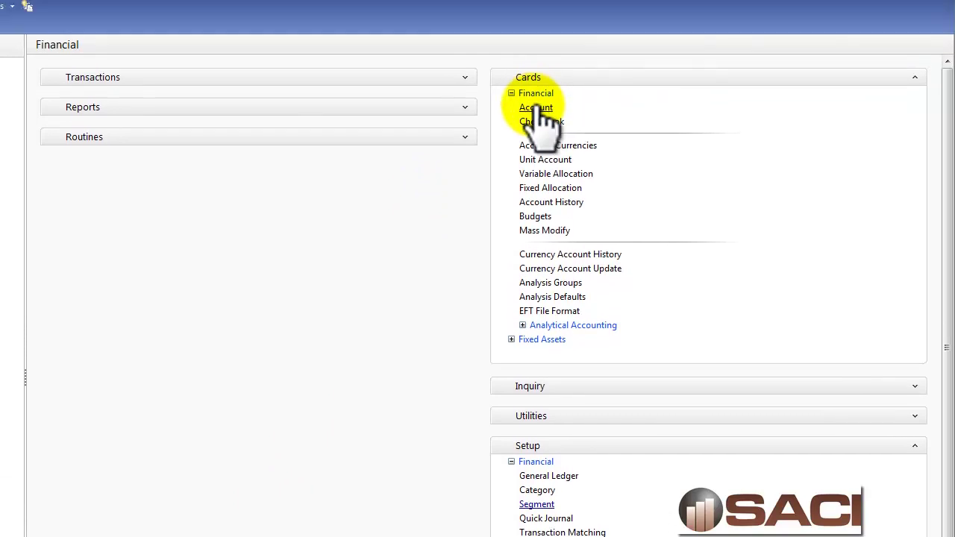
# Try entering ledger account 100-6600-00 in Account Maintenance to check its default description, and clear the entry unsaved
pyautogui.click(537, 24)
pyautogui.write('100 -6600 -0')
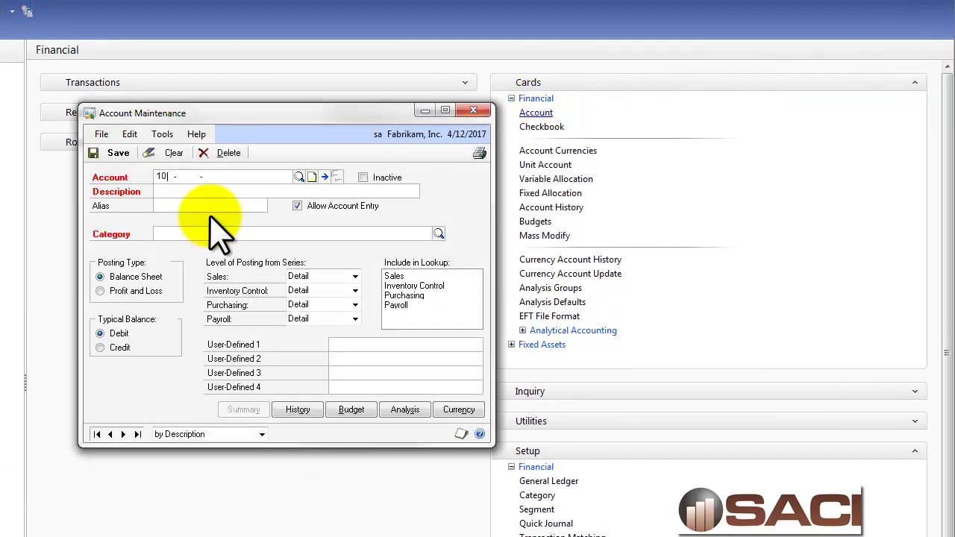
pyautogui.write('0')
pyautogui.press('Tab')
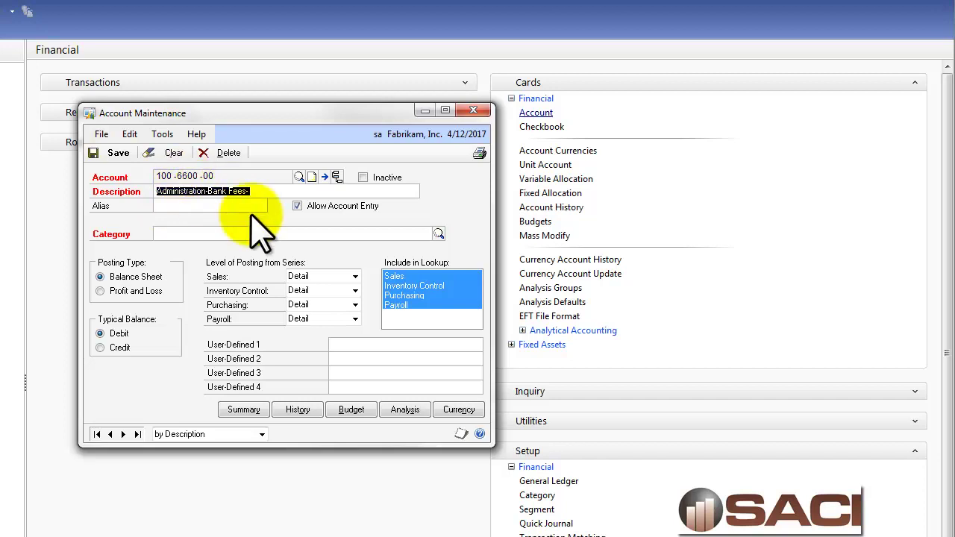
pyautogui.click(181, 158)
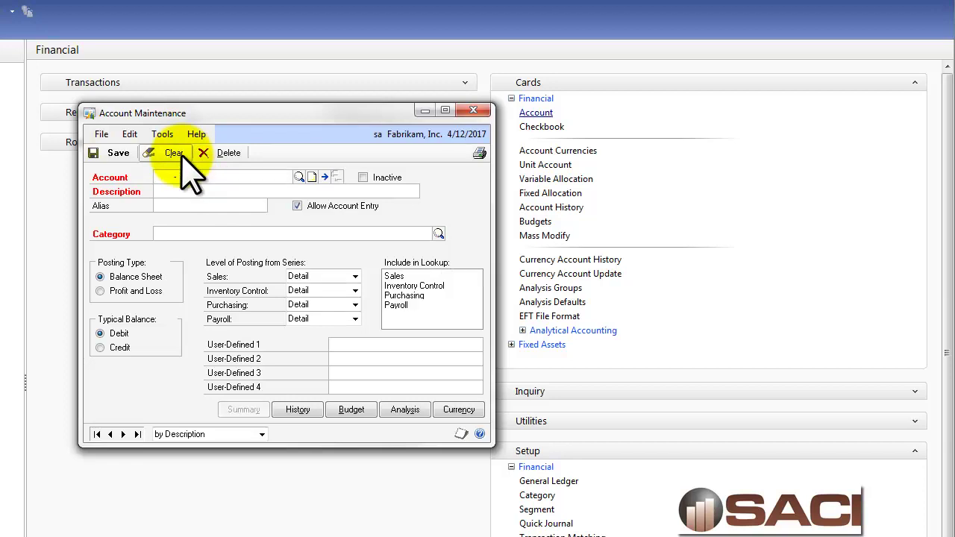
# Find the Bank Fees ledger account by searching for "ban", load it in Account Maintenance and save it
pyautogui.click(298, 178)
pyautogui.write('ban')
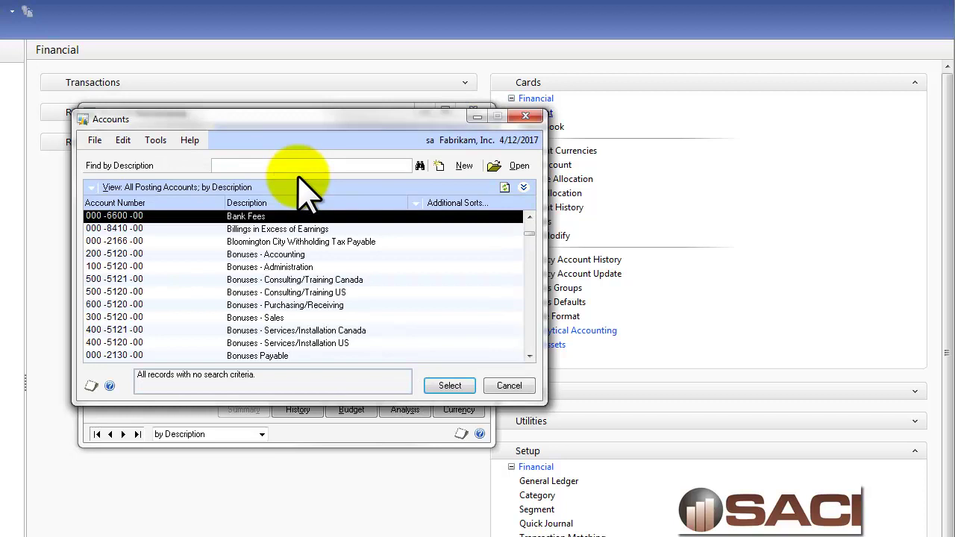
pyautogui.press('Return')
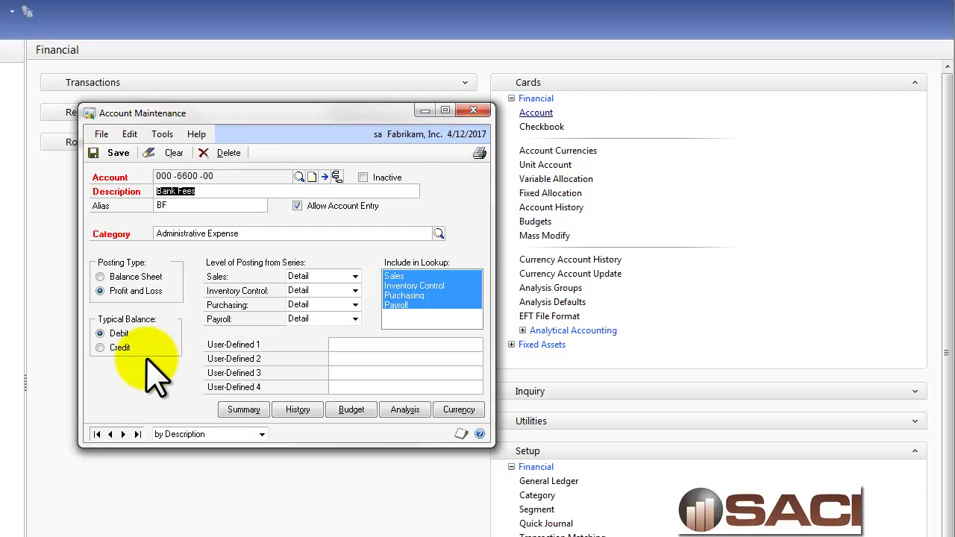
pyautogui.click(117, 155)
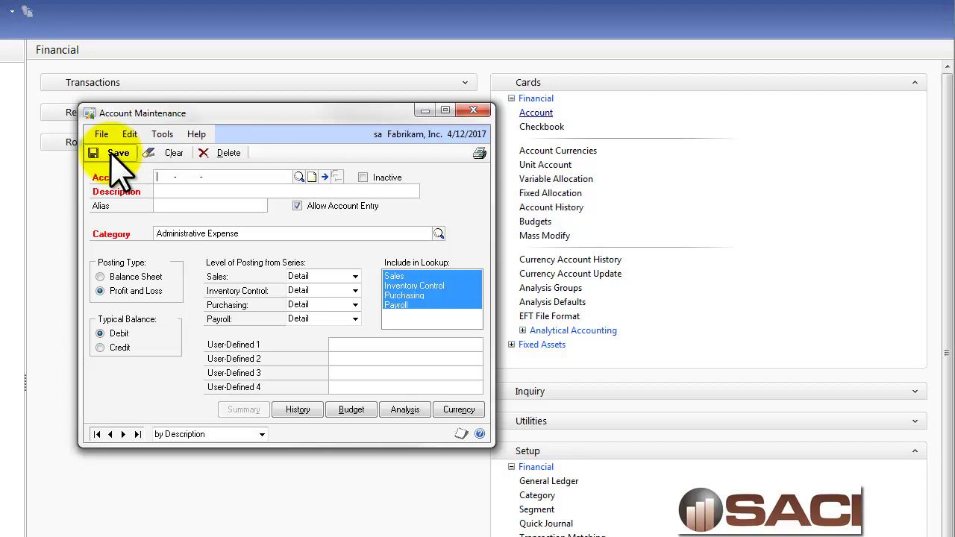
# Create ledger account 000-6605-00 with the description "CC Fees", keeping the carried-over category and posting settings, and save it
pyautogui.write('000 -6605 -00')
pyautogui.press('Tab')
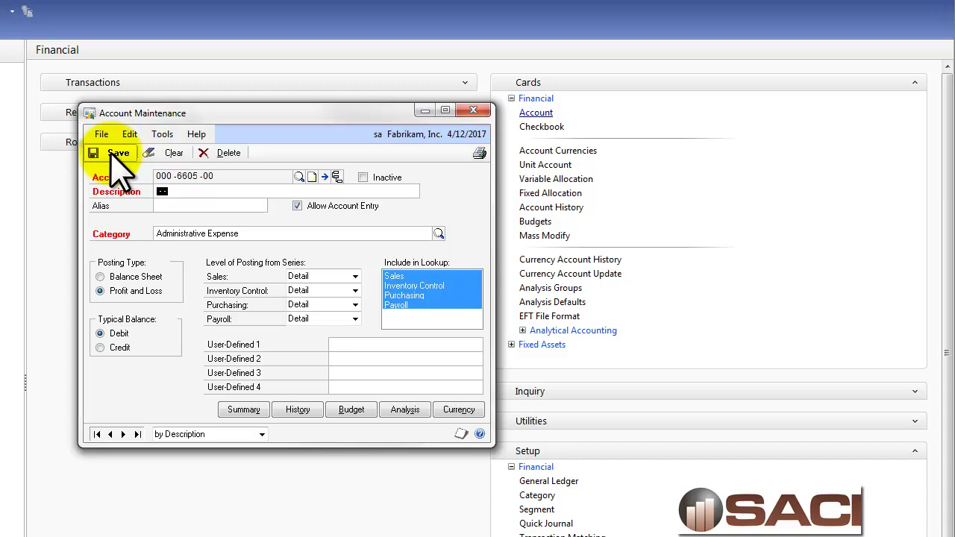
pyautogui.write('CC Fees')
pyautogui.press('Tab')
pyautogui.press('Tab')
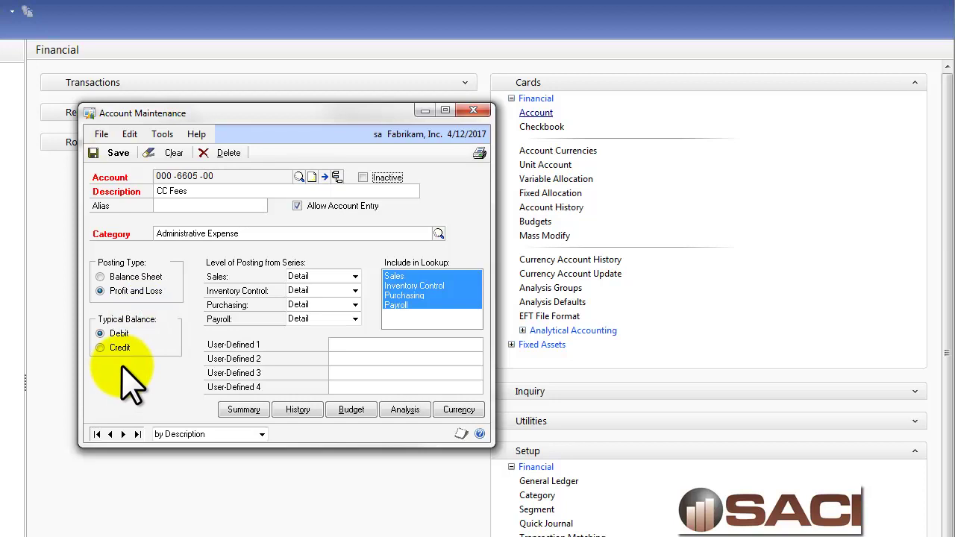
pyautogui.click(117, 154)
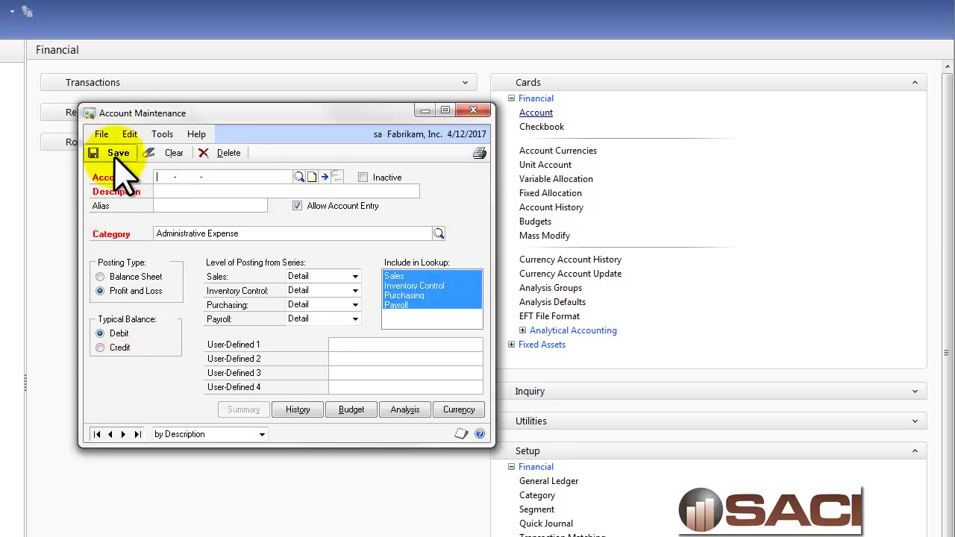